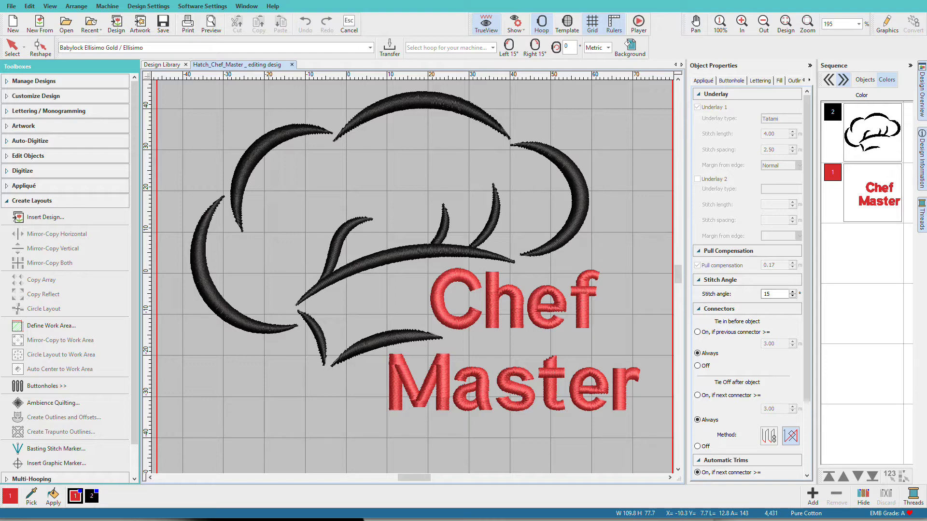
# Step: Select the chef hat's top arc and display its Reshape nodes
pyautogui.click(424, 109)
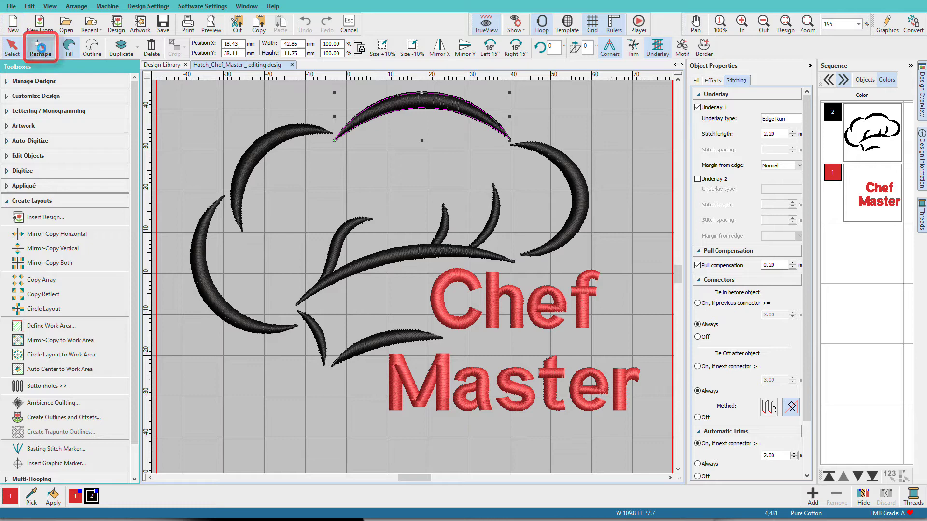
pyautogui.click(42, 51)
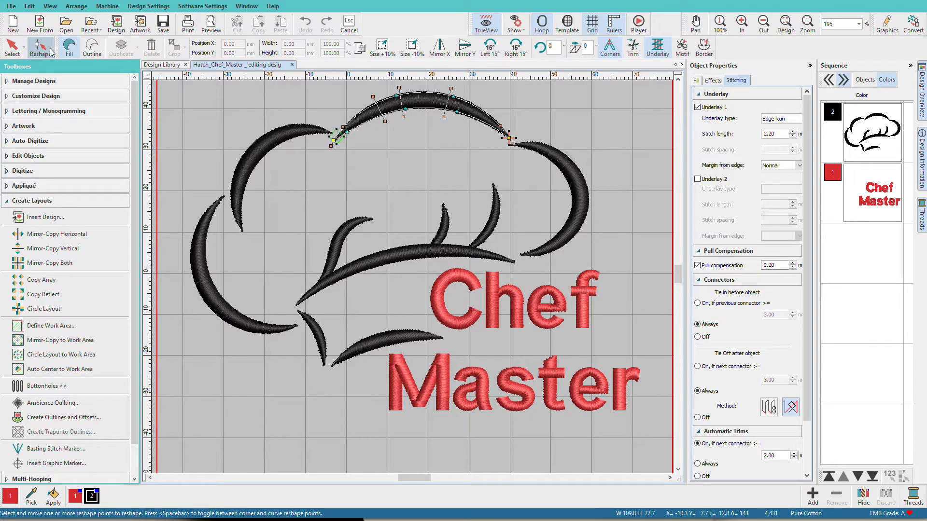
# Step: Zoom in on the top arc and rotate its stitch angle lines, e.g. to 98° and 117°
pyautogui.press('b')
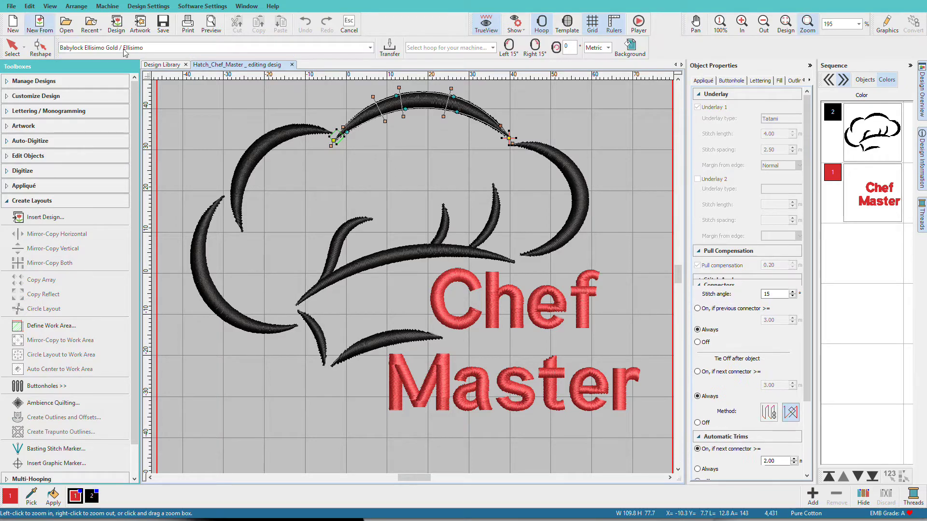
pyautogui.moveTo(322, 84); pyautogui.dragTo(532, 167)
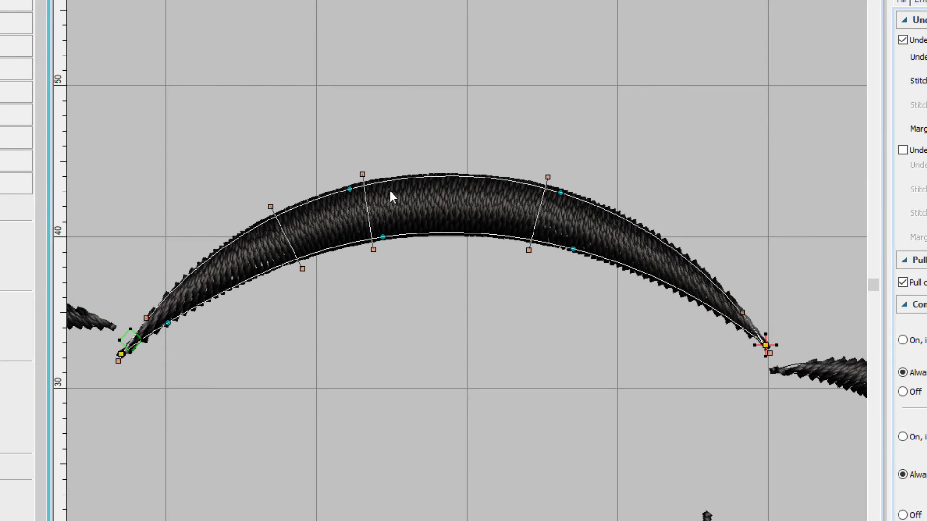
pyautogui.click(362, 174)
pyautogui.click(270, 207)
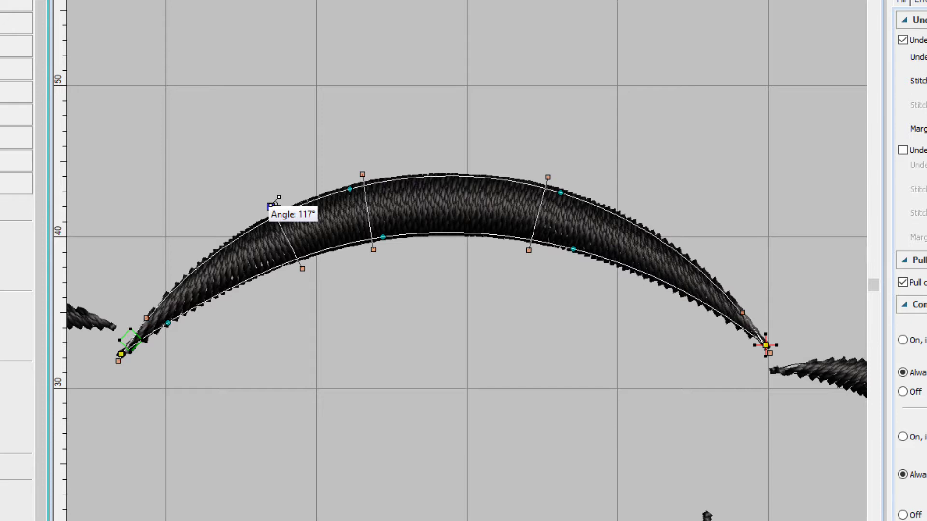
pyautogui.moveTo(362, 174); pyautogui.dragTo(354, 176)
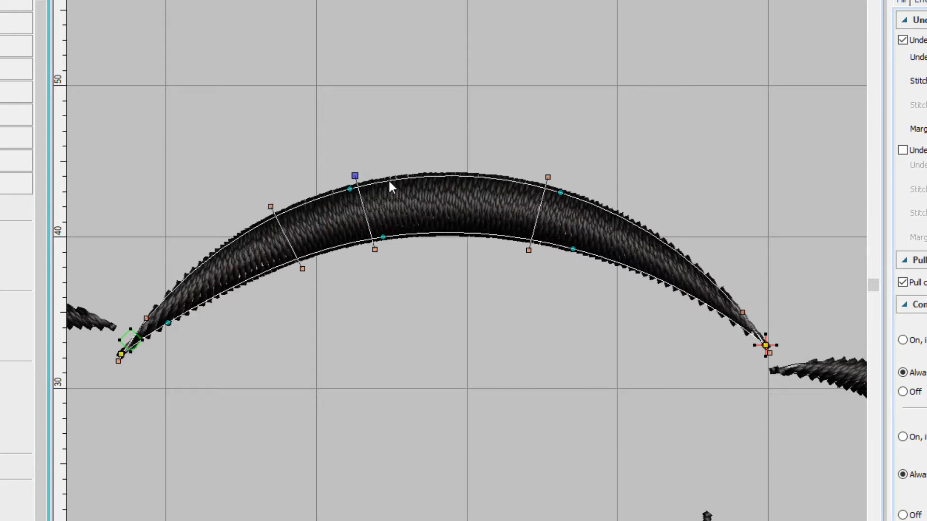
pyautogui.moveTo(548, 177); pyautogui.dragTo(537, 175)
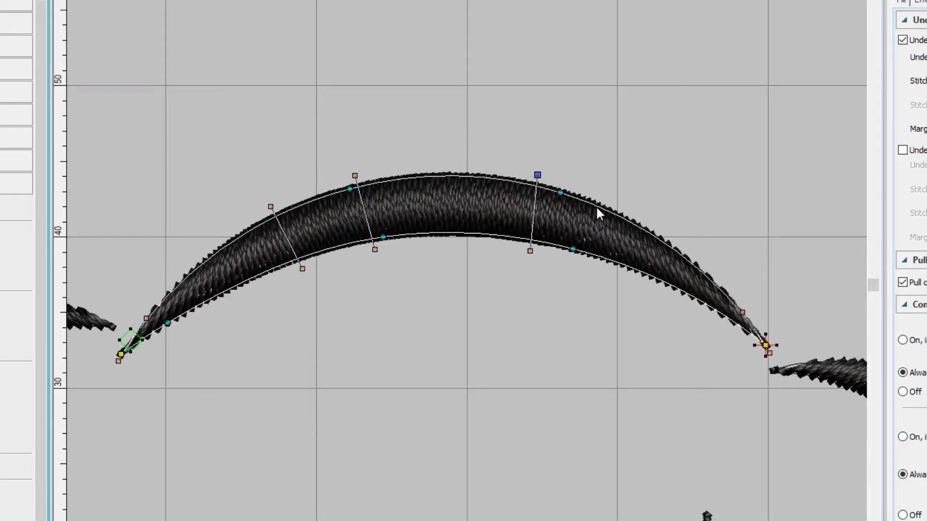
pyautogui.click(560, 193)
pyautogui.click(770, 353)
# Step: Raise the arc's upper-left and upper-right curve nodes into a fuller, higher curve
pyautogui.moveTo(559, 193); pyautogui.dragTo(563, 184)
pyautogui.moveTo(349, 189); pyautogui.dragTo(347, 179)
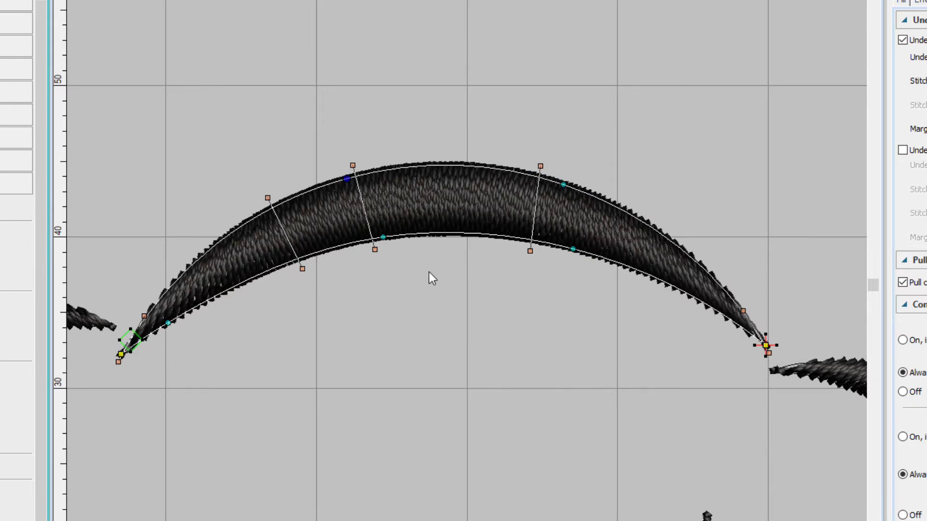
pyautogui.moveTo(297, 129); pyautogui.dragTo(611, 214)
pyautogui.moveTo(563, 186); pyautogui.dragTo(564, 165)
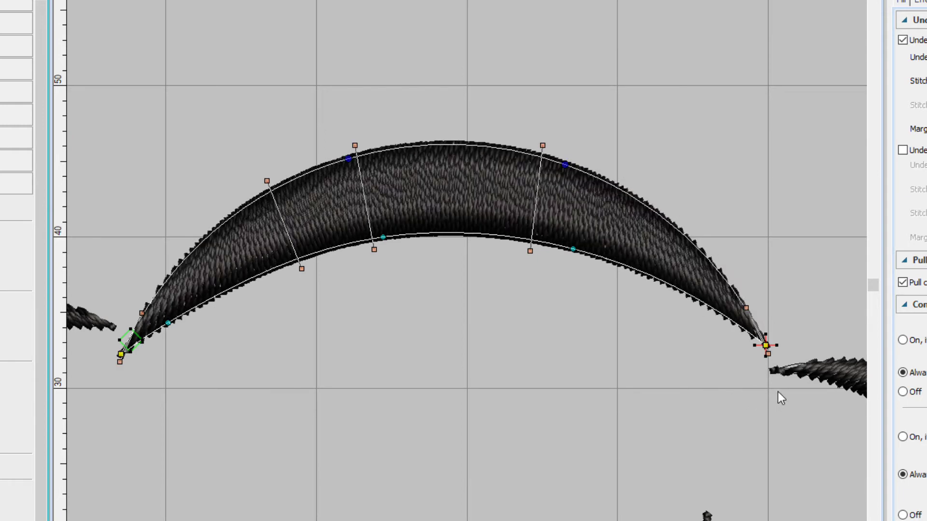
# Step: Move the arc's right and left end points onto the neighbouring hat outline strokes
pyautogui.click(766, 347)
pyautogui.moveTo(766, 347); pyautogui.dragTo(773, 366)
pyautogui.click(120, 355)
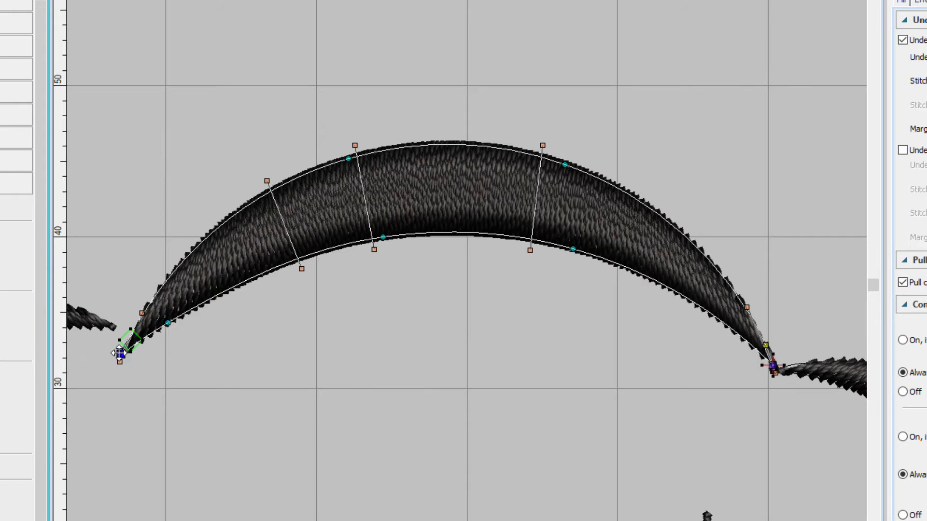
pyautogui.moveTo(120, 355)
pyautogui.mouseDown()
pyautogui.moveTo(106, 337)
pyautogui.moveTo(145, 314)
pyautogui.moveTo(115, 333)
pyautogui.moveTo(123, 340)
pyautogui.mouseUp()
pyautogui.click(108, 337)
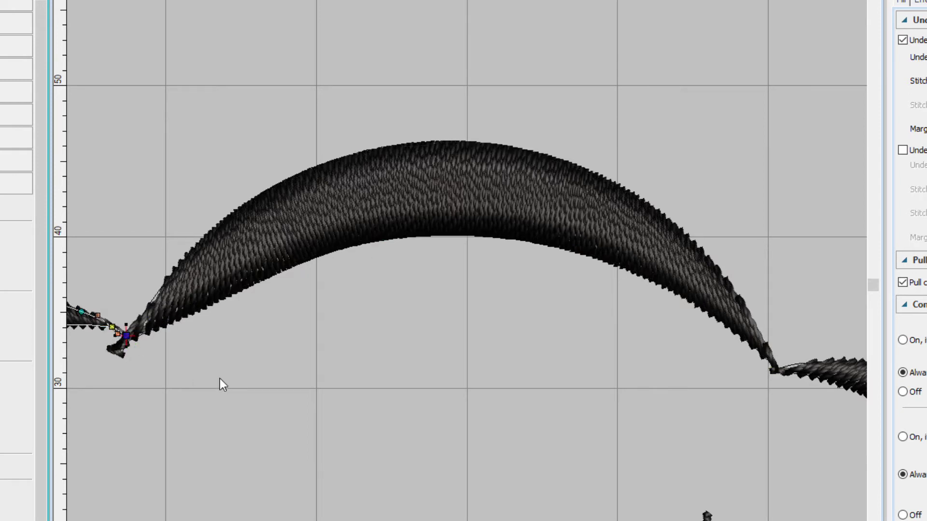
# Step: Toggle the arc's upper-right and upper-left top-edge nodes back to smooth curve nodes
pyautogui.click(445, 170)
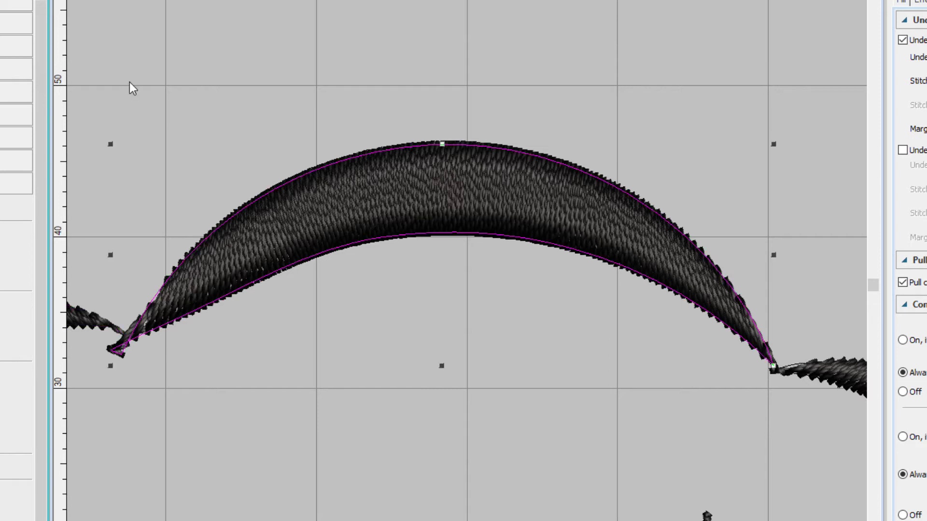
pyautogui.press('h')
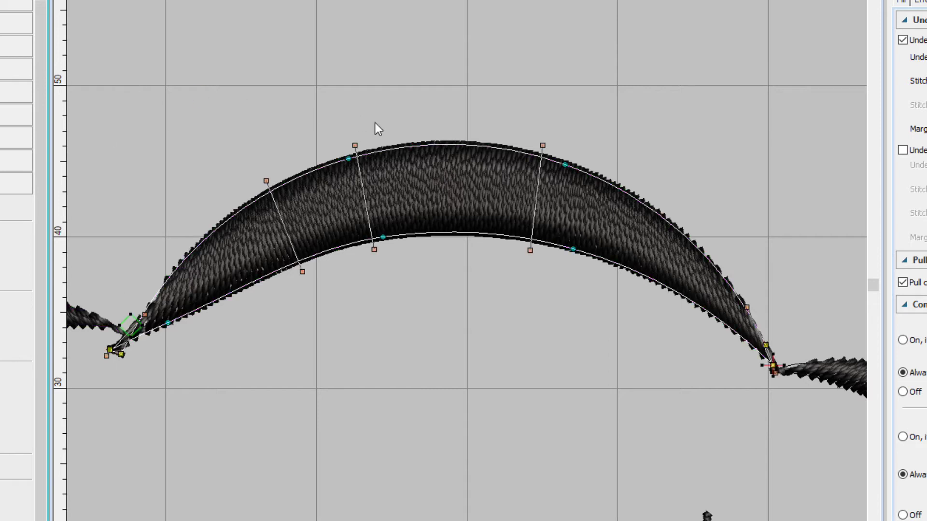
pyautogui.click(563, 165)
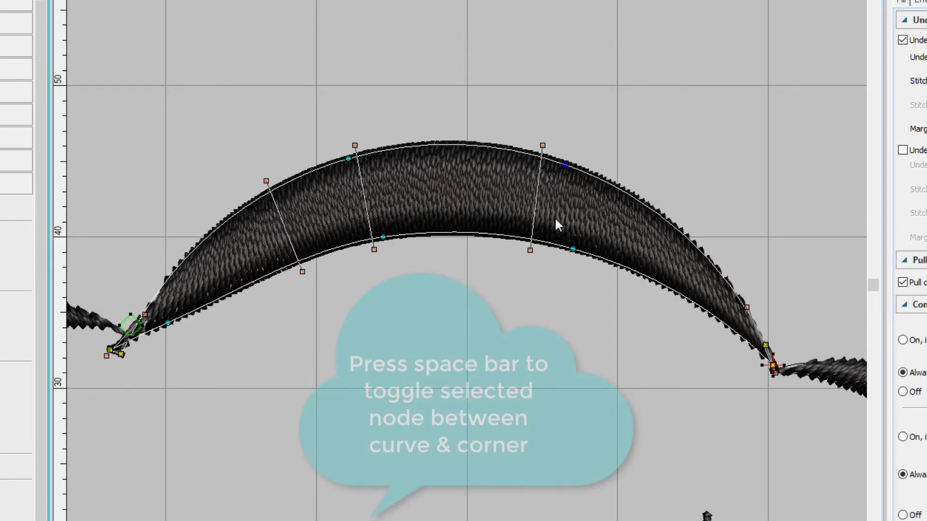
pyautogui.press('space')
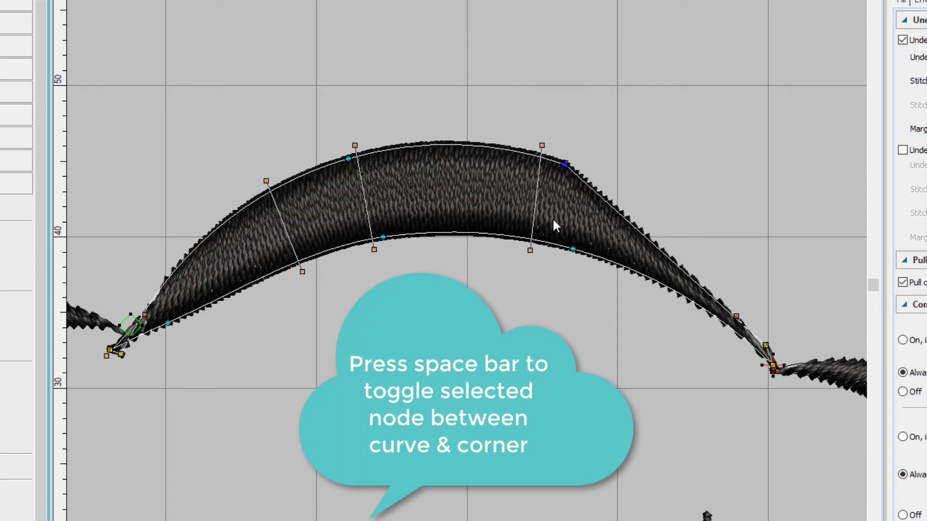
pyautogui.press('space')
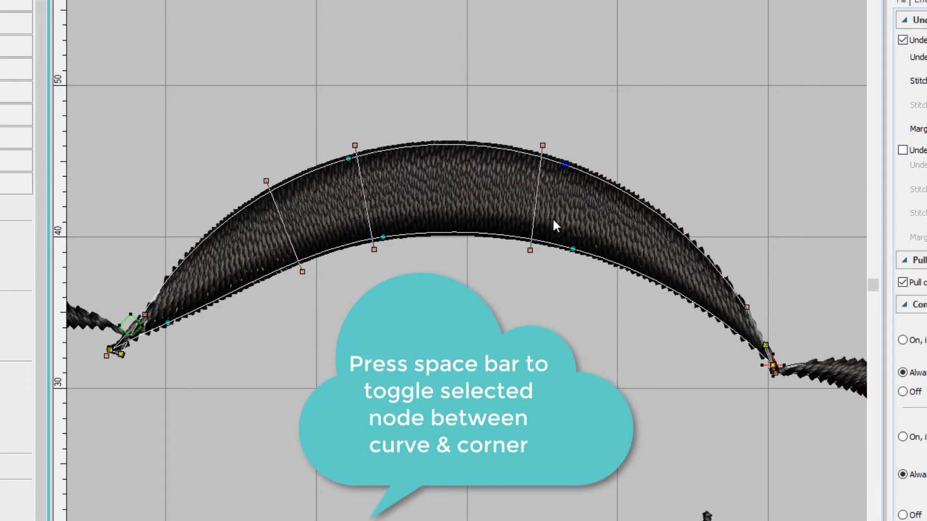
pyautogui.click(347, 159)
pyautogui.press('space')
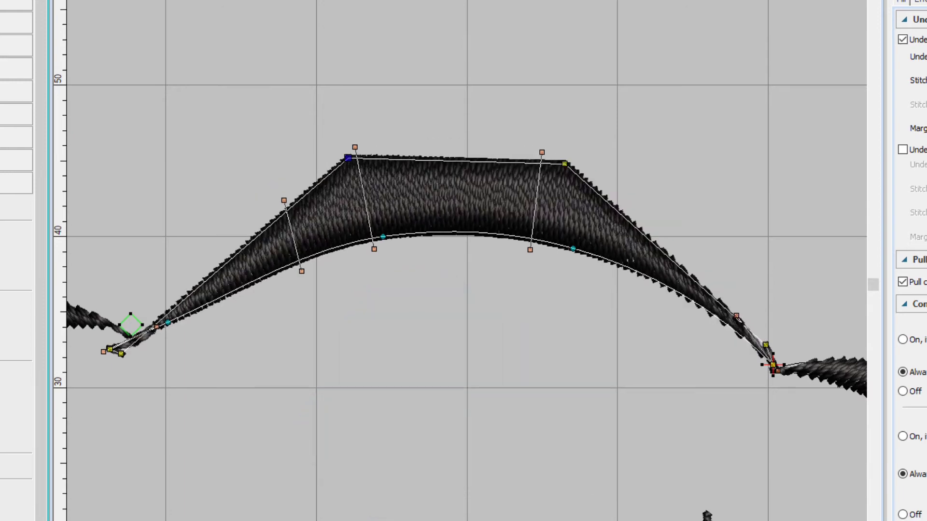
pyautogui.press('space')
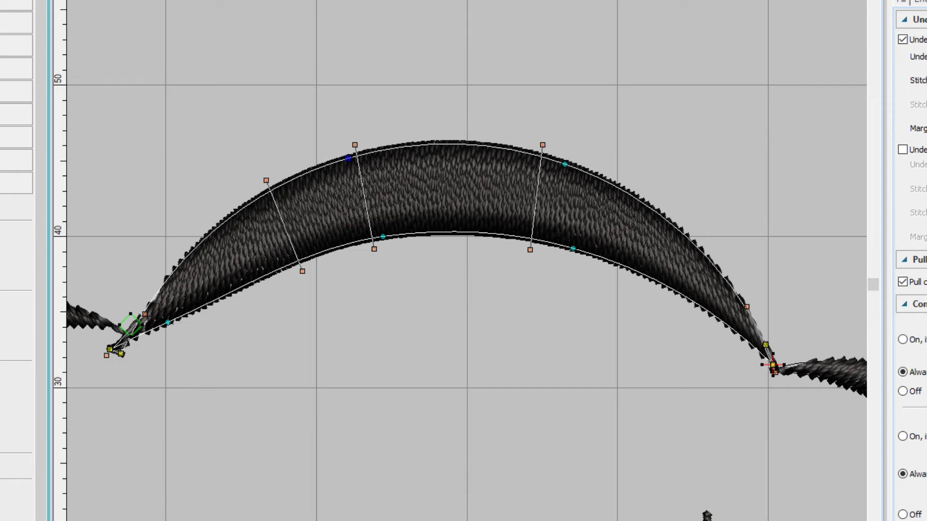
pyautogui.click(445, 143)
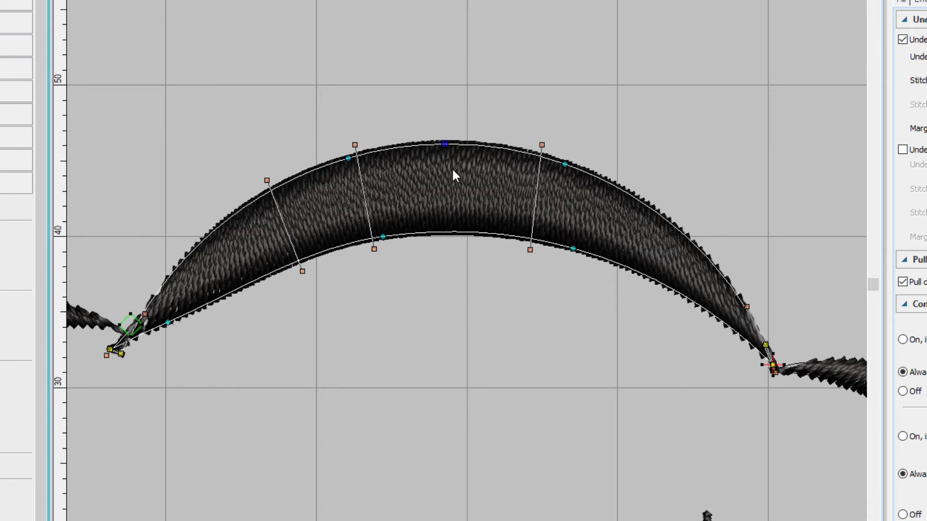
pyautogui.click(394, 147)
pyautogui.click(494, 146)
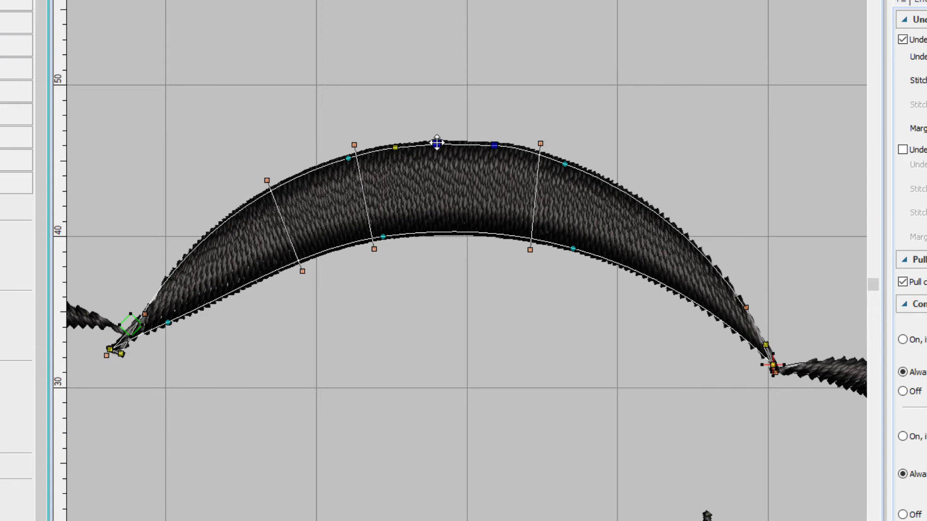
pyautogui.moveTo(436, 143); pyautogui.dragTo(444, 66)
pyautogui.click(564, 164)
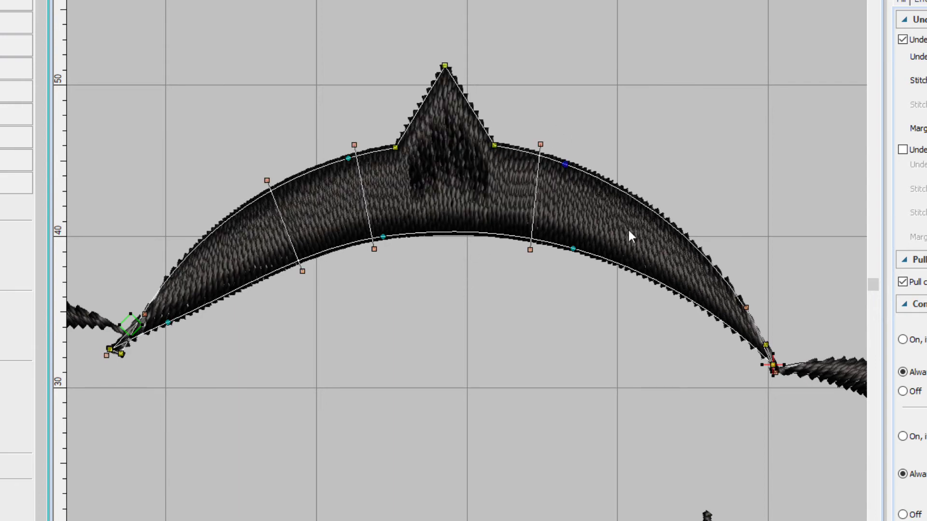
pyautogui.click(661, 215)
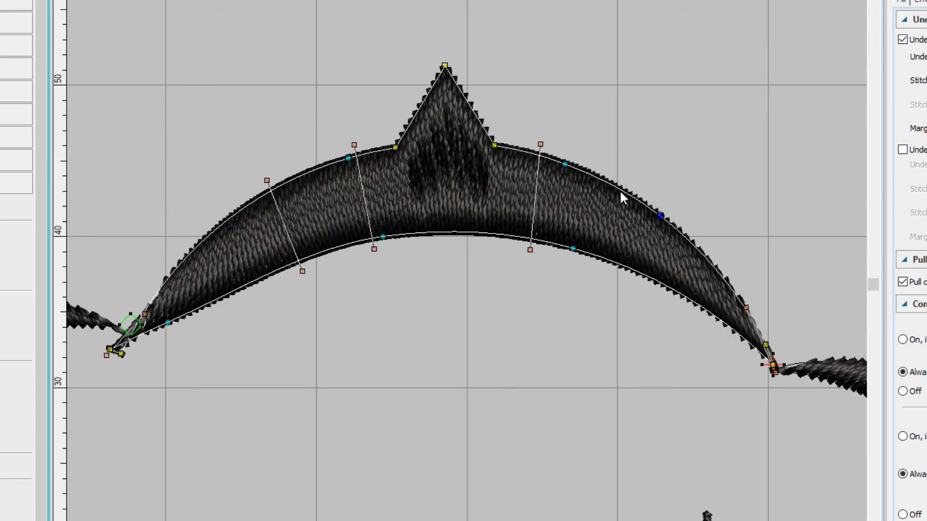
pyautogui.moveTo(661, 216); pyautogui.dragTo(670, 196)
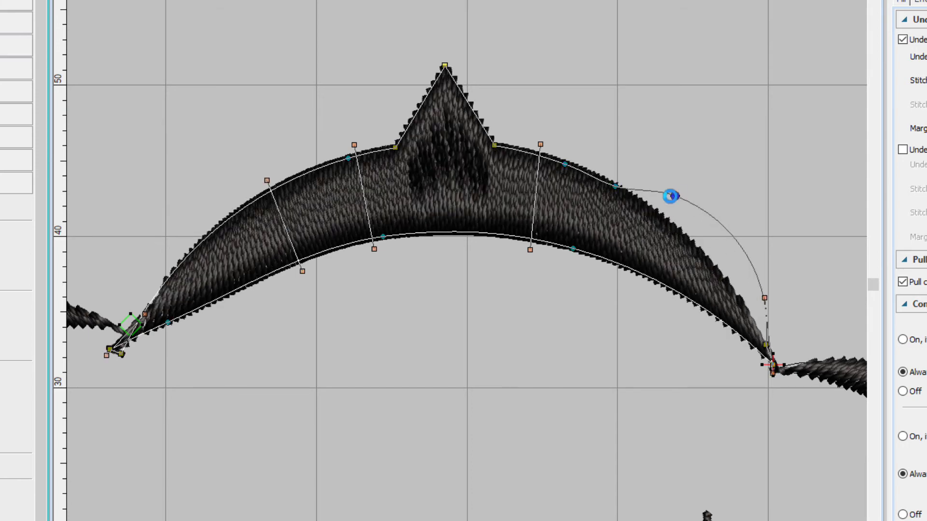
pyautogui.moveTo(565, 165); pyautogui.dragTo(573, 149)
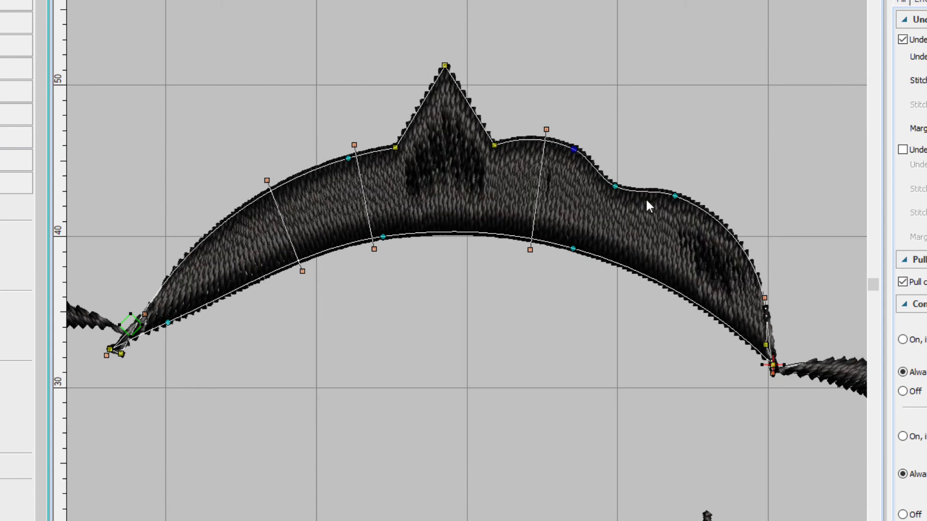
pyautogui.click(740, 247)
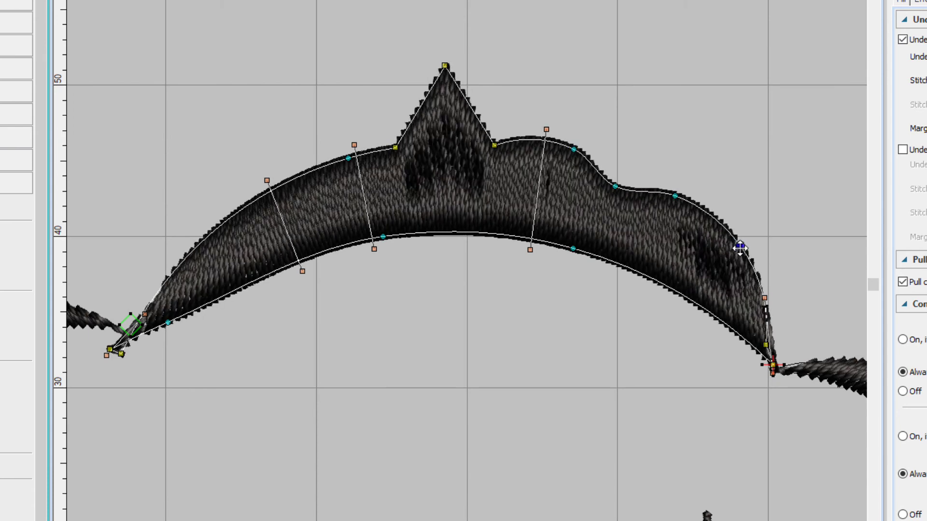
pyautogui.moveTo(740, 247); pyautogui.dragTo(724, 259)
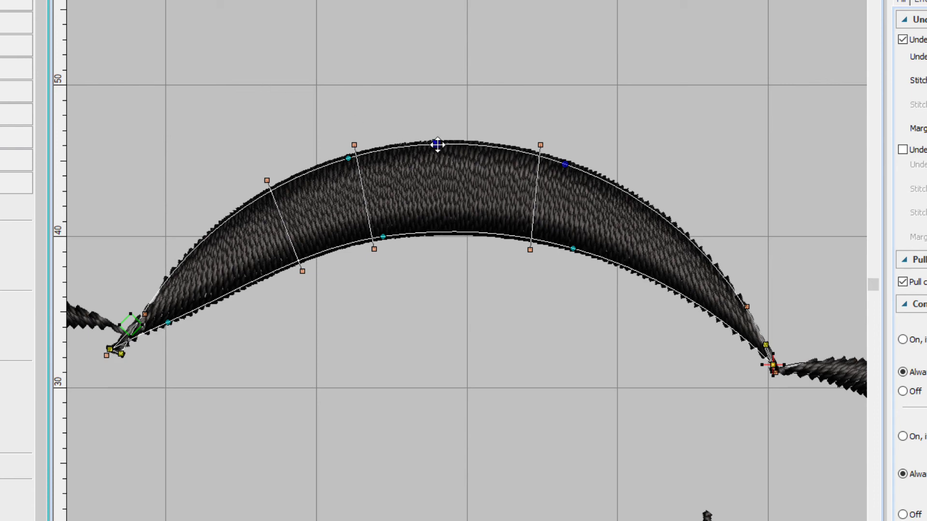
# Step: Undo the trial node lifts on the arc's top edge and exit Reshape, keeping the smooth crescent
pyautogui.moveTo(438, 144); pyautogui.dragTo(443, 133)
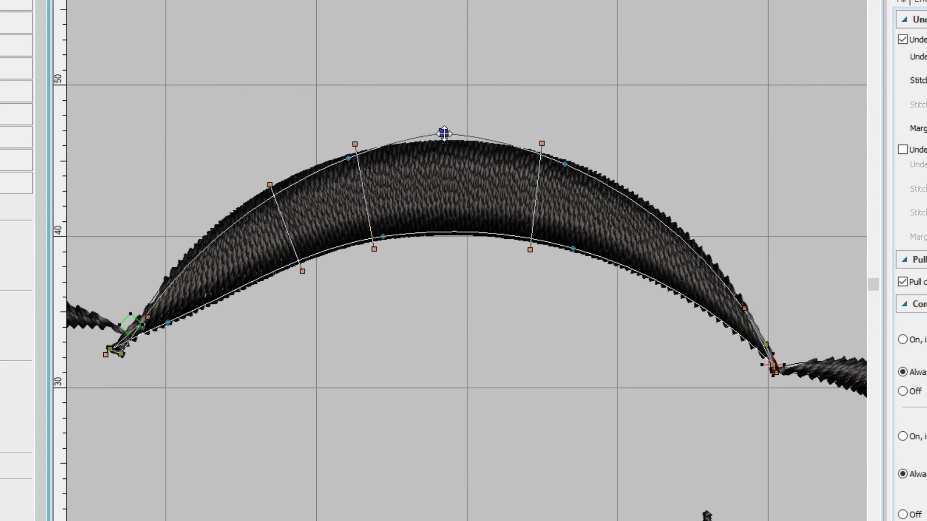
pyautogui.moveTo(564, 164); pyautogui.dragTo(571, 153)
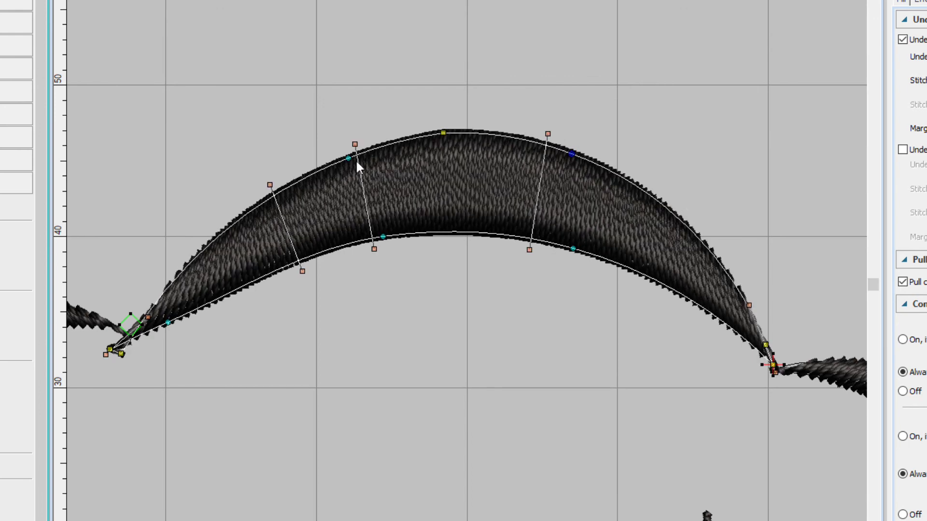
pyautogui.moveTo(356, 162); pyautogui.dragTo(351, 157)
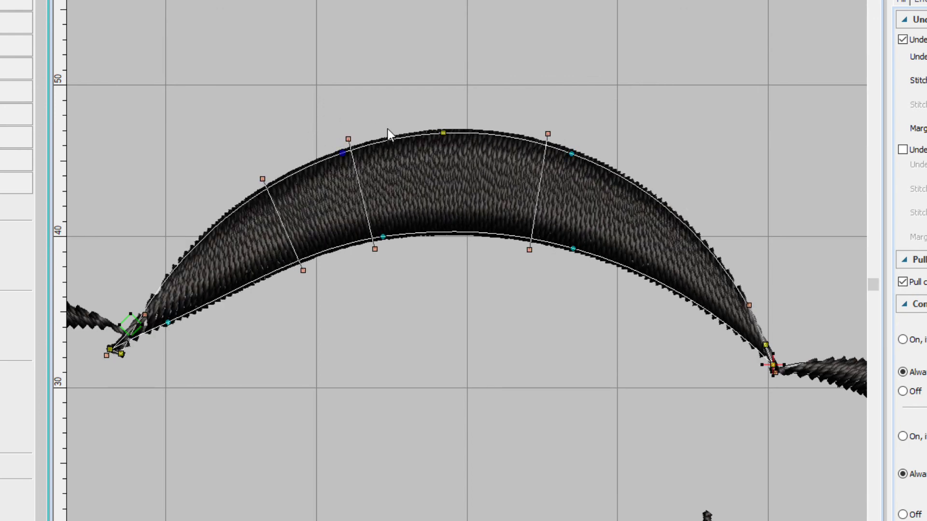
pyautogui.hotkey('ctrl', 'z')
pyautogui.hotkey('ctrl', 'z')
pyautogui.hotkey('ctrl', 'z')
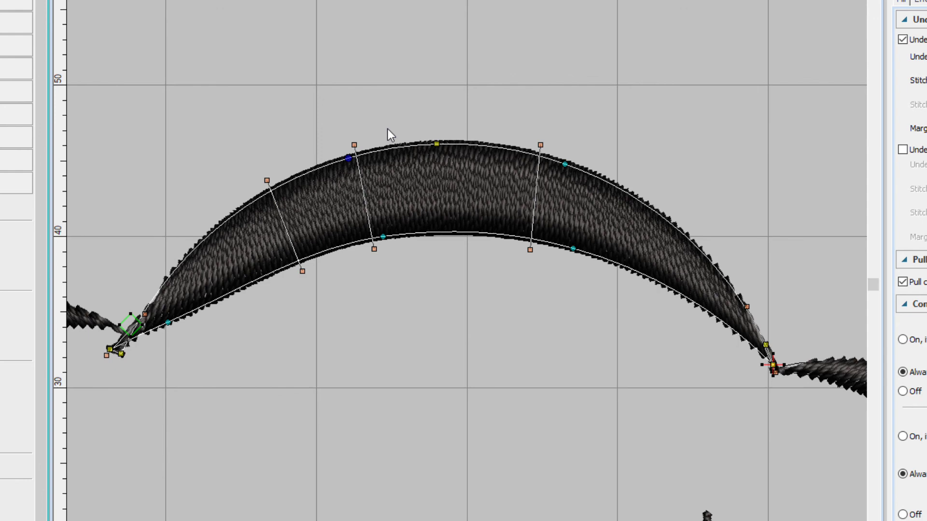
pyautogui.press('Escape')
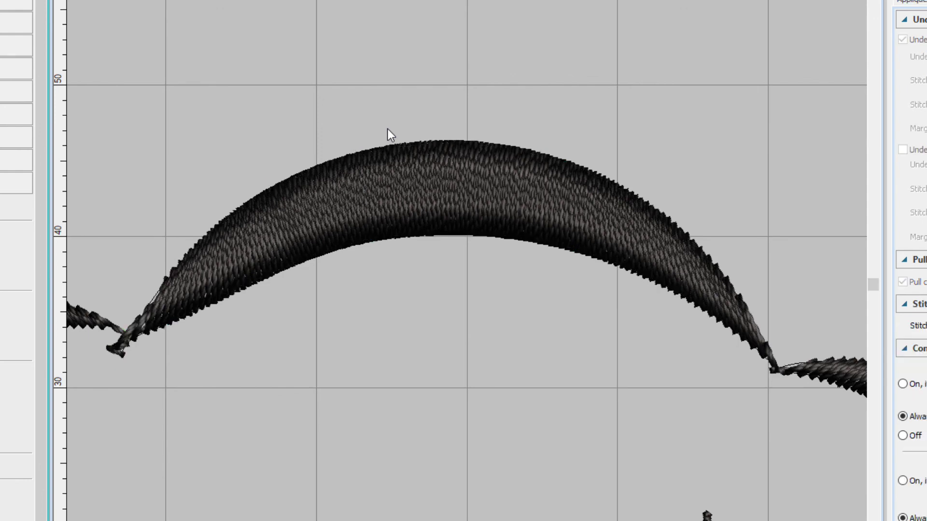